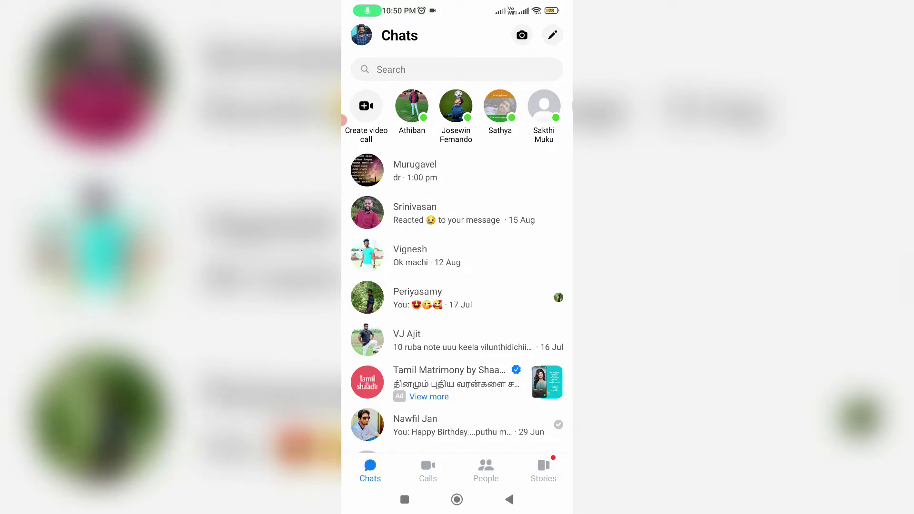
# Browse Messenger's suggested people and open one suggested contact's chat
pyautogui.click(458, 70)
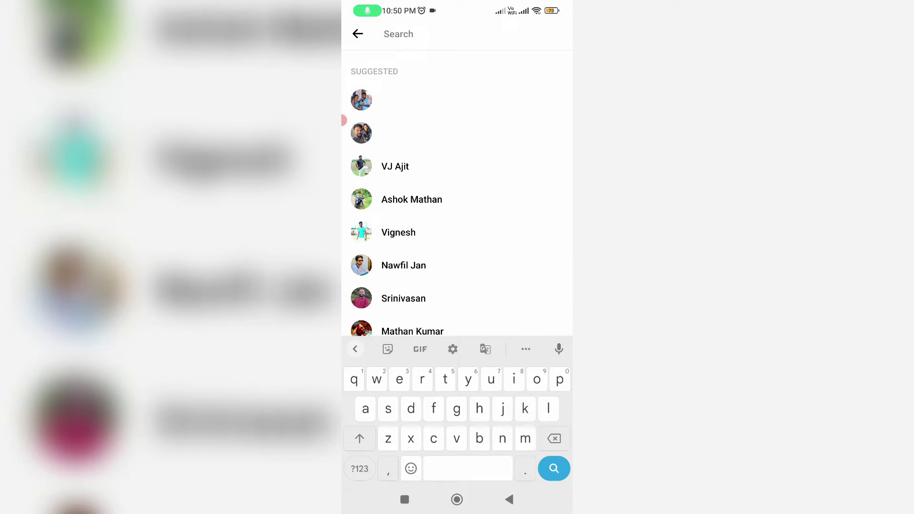
pyautogui.click(411, 199)
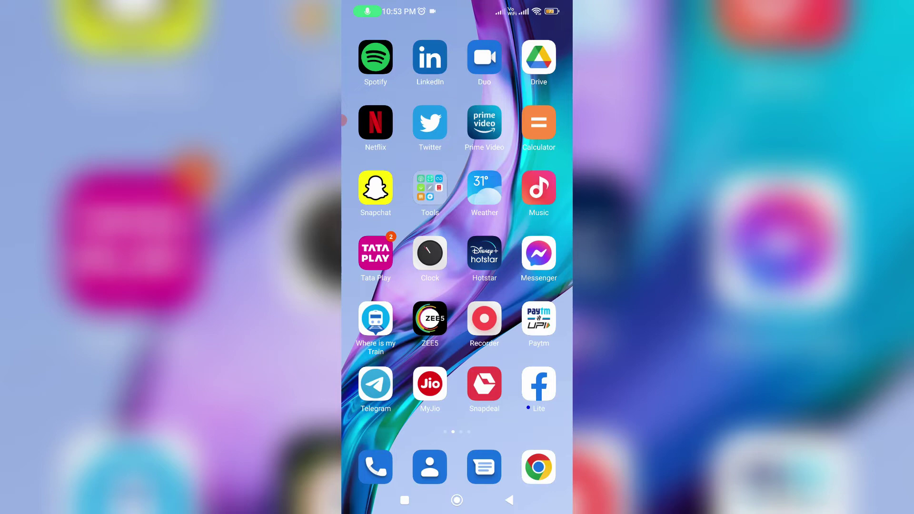
# Launch Messenger from the home screen and open your Me profile page
pyautogui.click(539, 254)
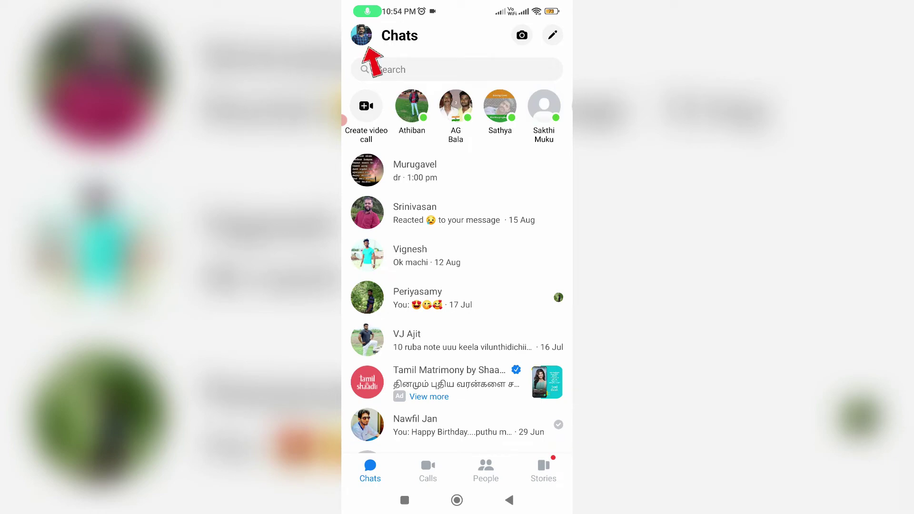
pyautogui.click(361, 34)
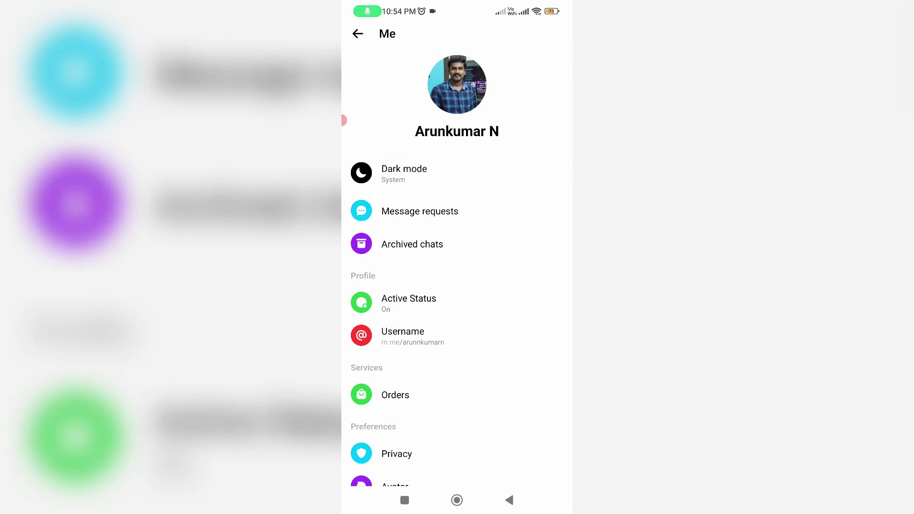
pyautogui.scroll(-10, 457, 286)
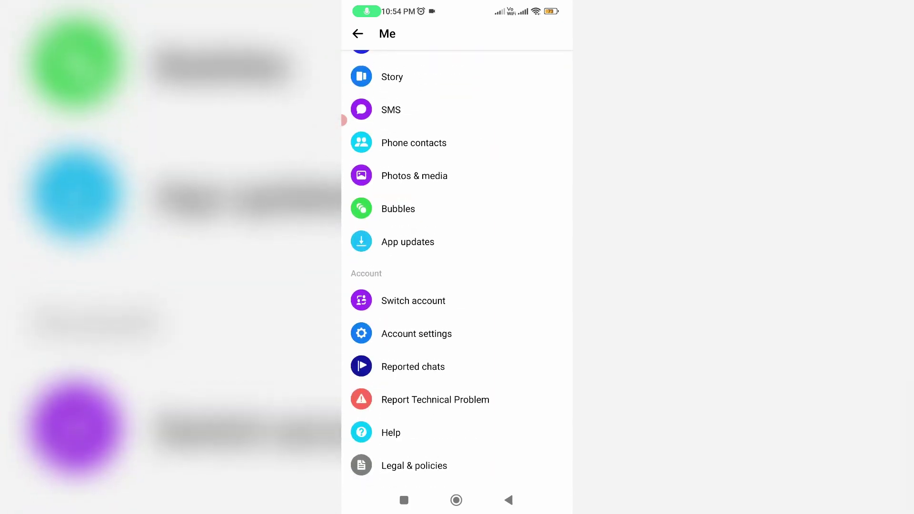
# Turn off Upload contacts in Messenger's Phone contacts settings
pyautogui.click(414, 143)
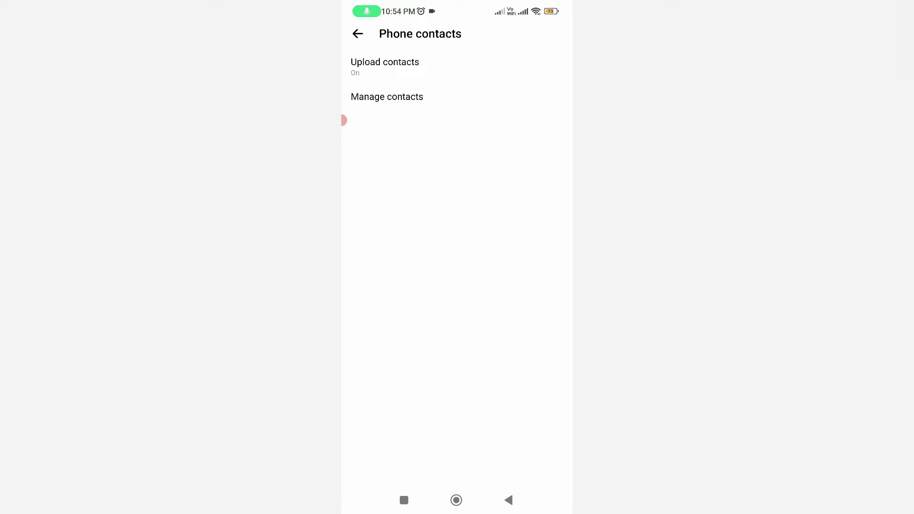
pyautogui.click(385, 65)
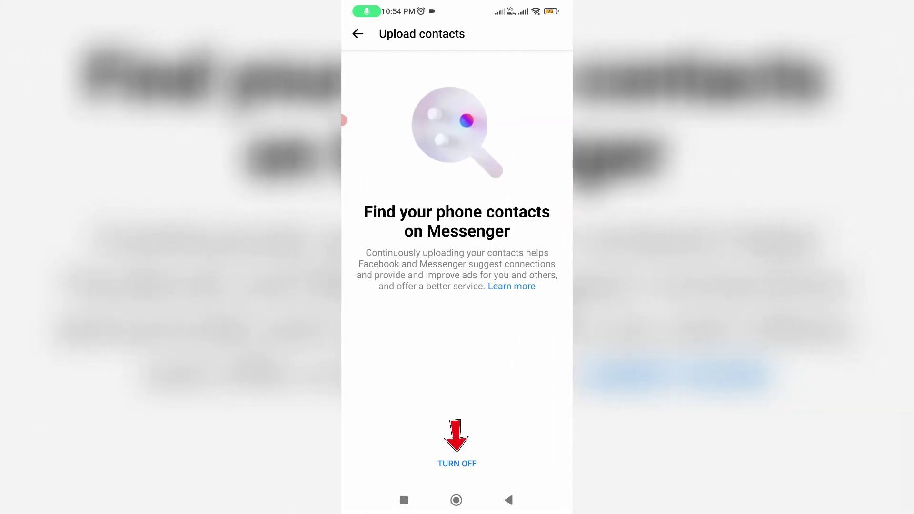
pyautogui.click(457, 464)
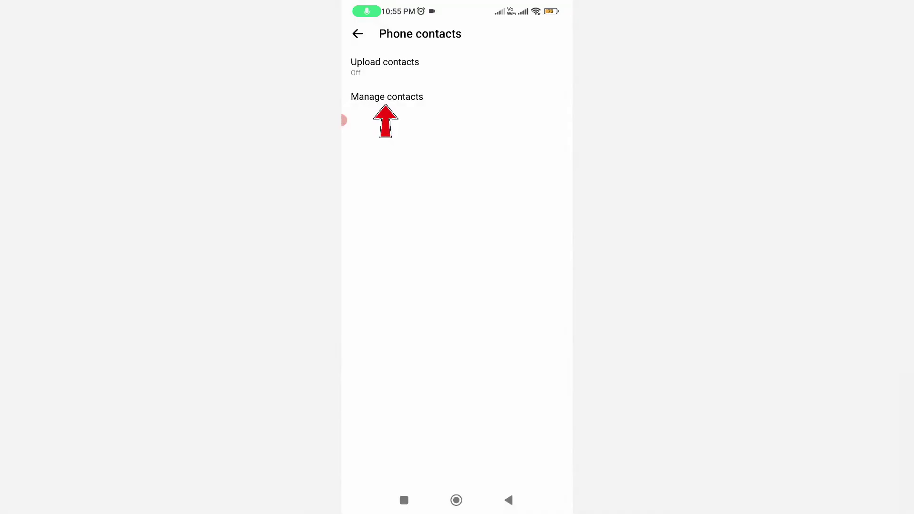
# Confirm Manage contacts lists no uploaded contacts, then go back to the home screen
pyautogui.click(387, 96)
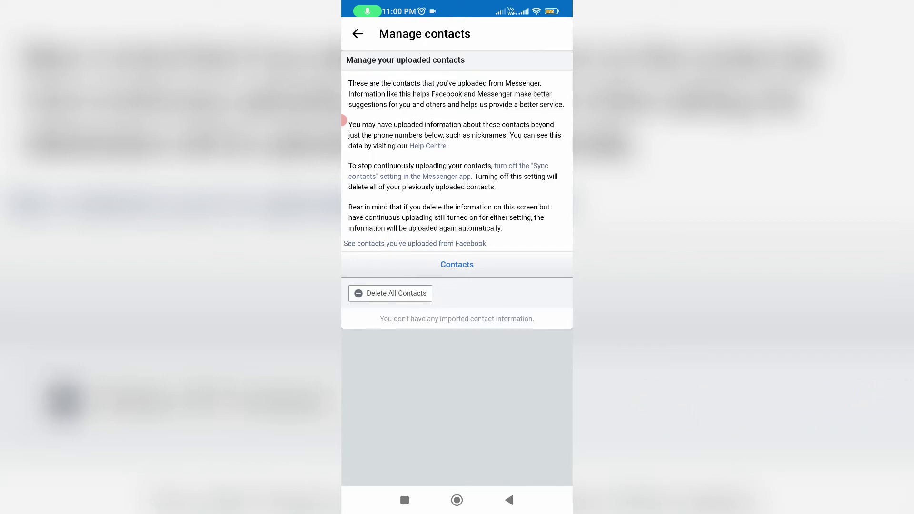
pyautogui.click(404, 500)
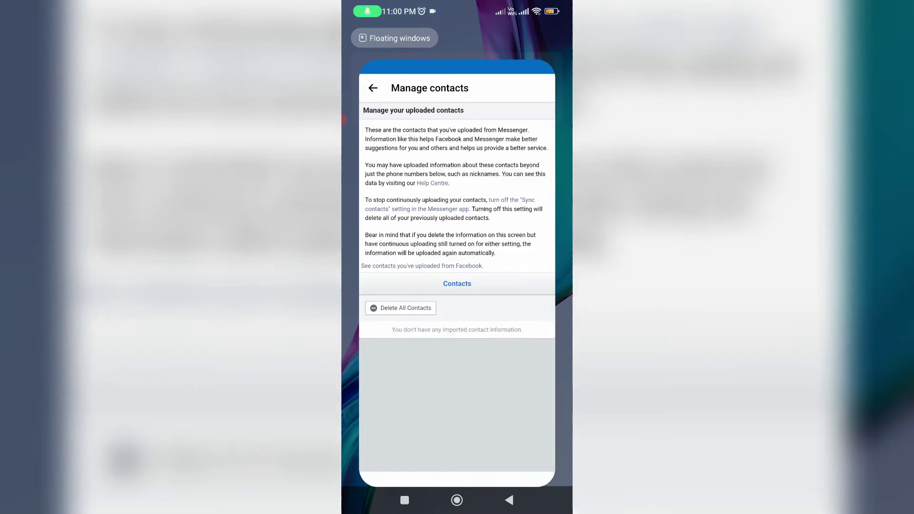
pyautogui.click(457, 445)
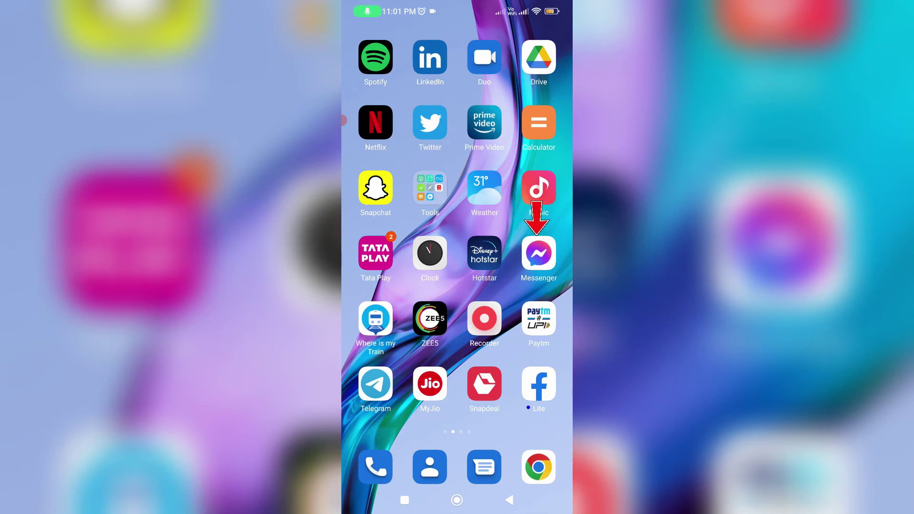
# Clear all of Messenger's data from its App info page, cutting storage to 127MB
pyautogui.click(538, 253)
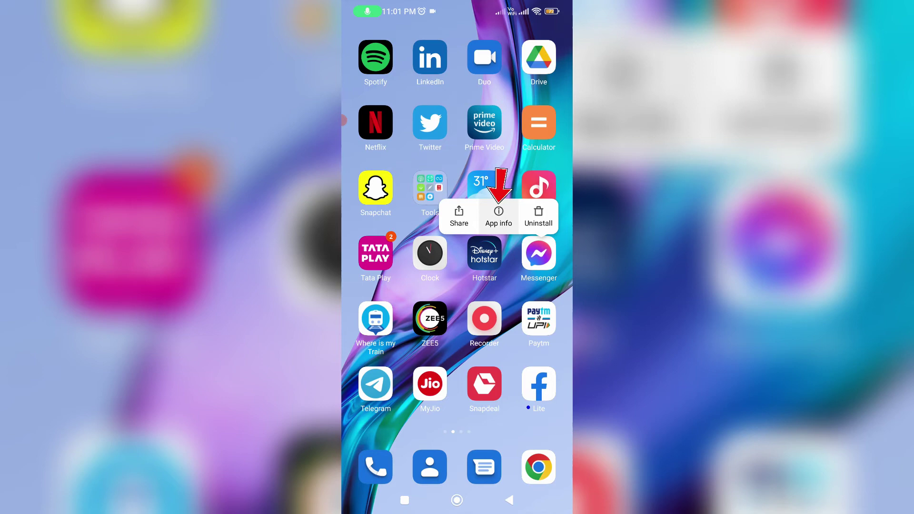
pyautogui.click(499, 217)
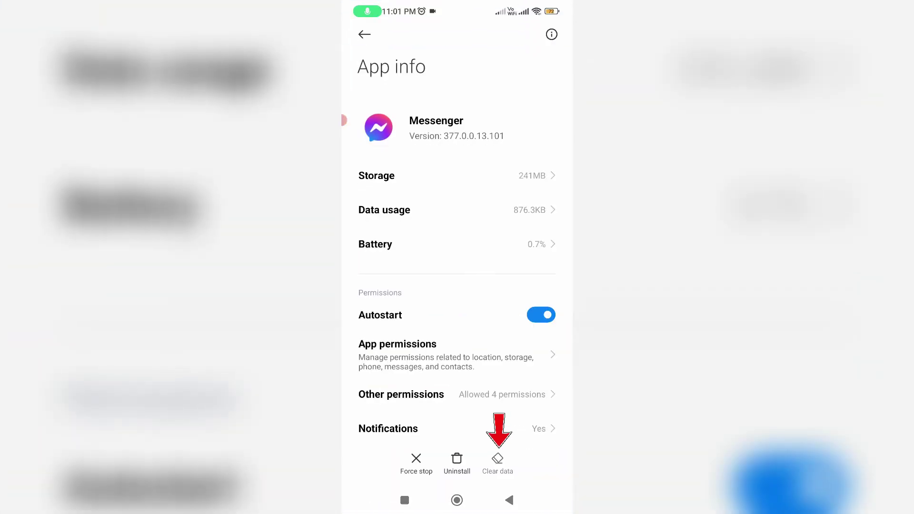
pyautogui.click(498, 463)
pyautogui.click(388, 377)
pyautogui.click(508, 453)
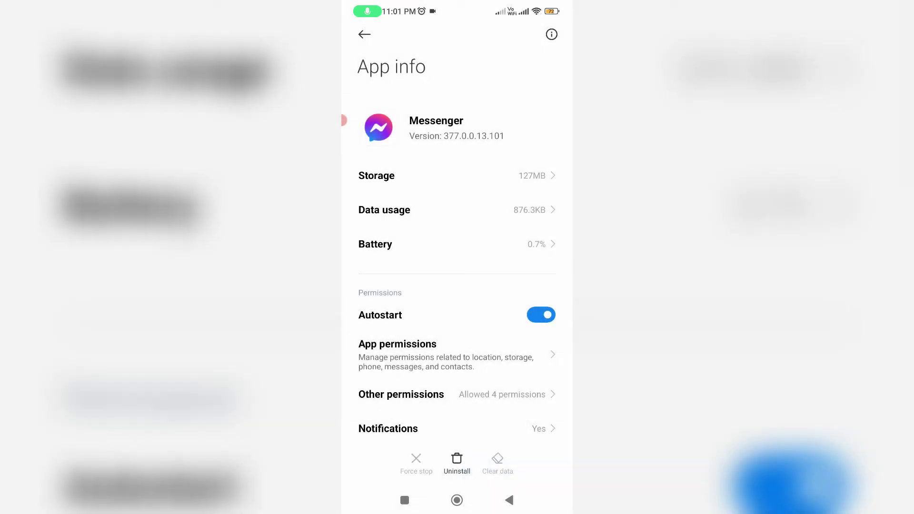
# Return to the home screen and relaunch the data-cleared Messenger
pyautogui.click(404, 500)
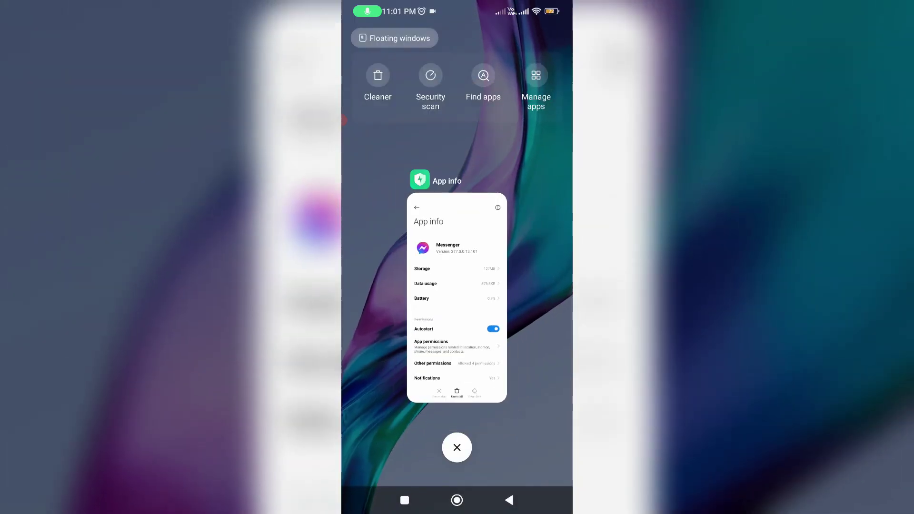
pyautogui.click(457, 500)
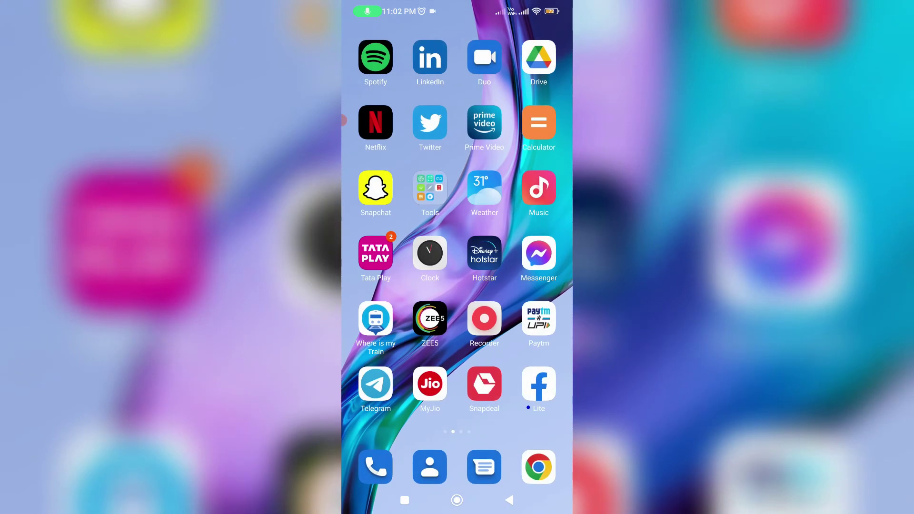
pyautogui.click(539, 253)
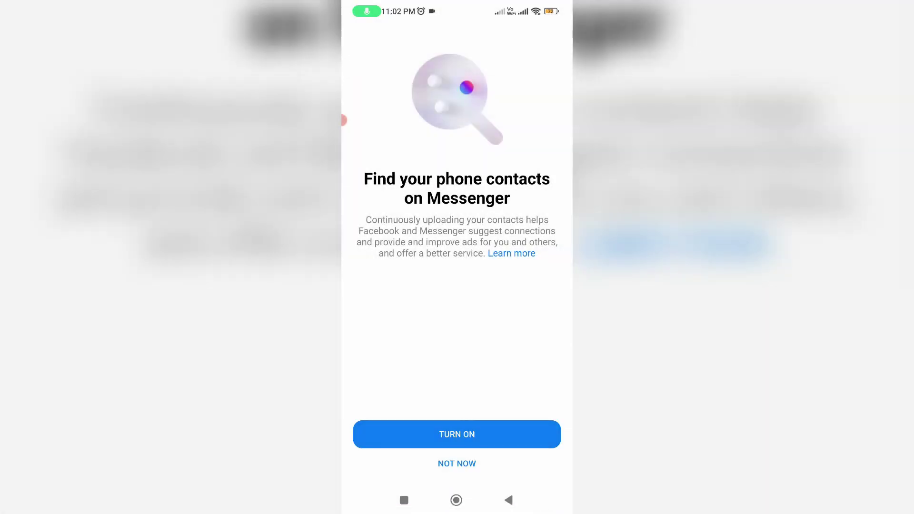
# Decline contact upload with Not Now and OK, then skip SMS setup
pyautogui.click(456, 464)
pyautogui.click(529, 298)
pyautogui.click(456, 464)
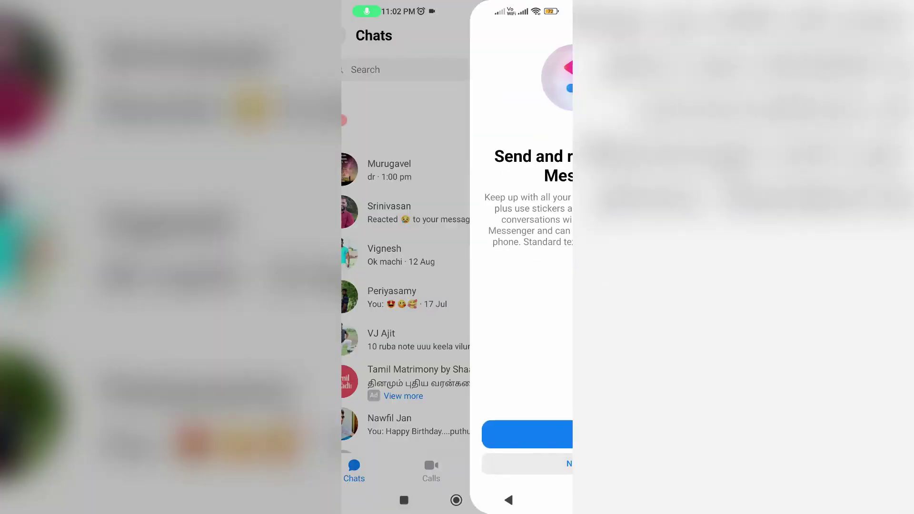